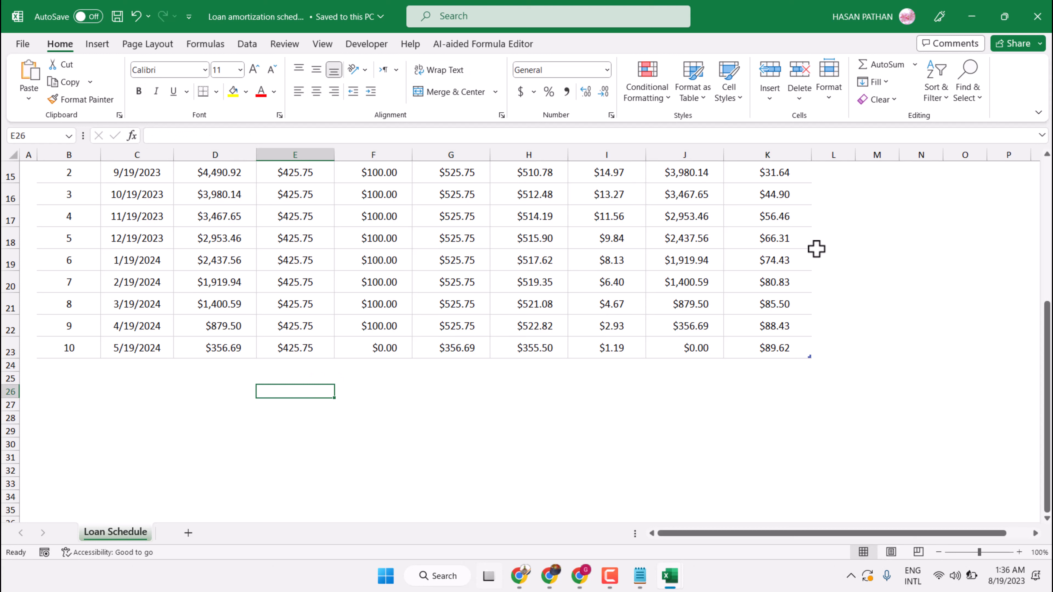
- Switch the ribbon to the Insert tab above the loan schedule
left_click(97, 45)
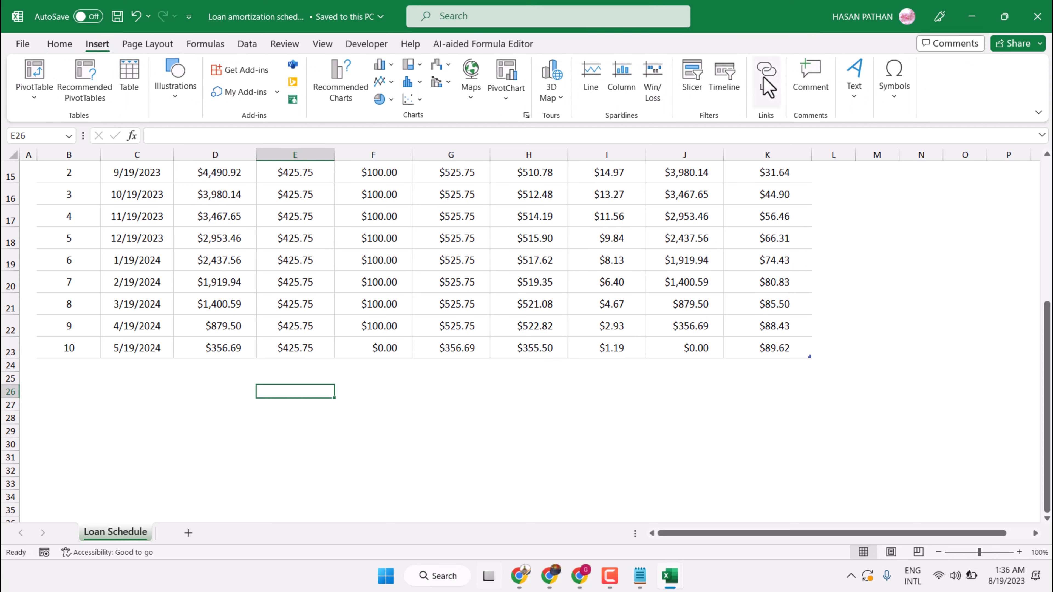
- Open Insert Hyperlink for E26 and review each Link to option, ending on Existing File or Web Page
left_click(770, 86)
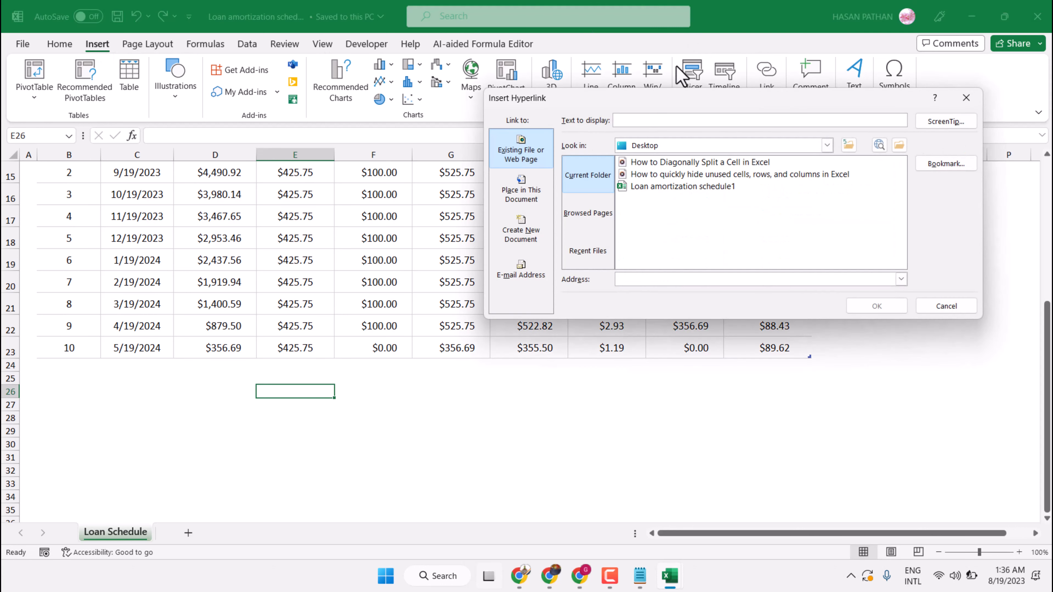
left_click(520, 157)
left_click(519, 199)
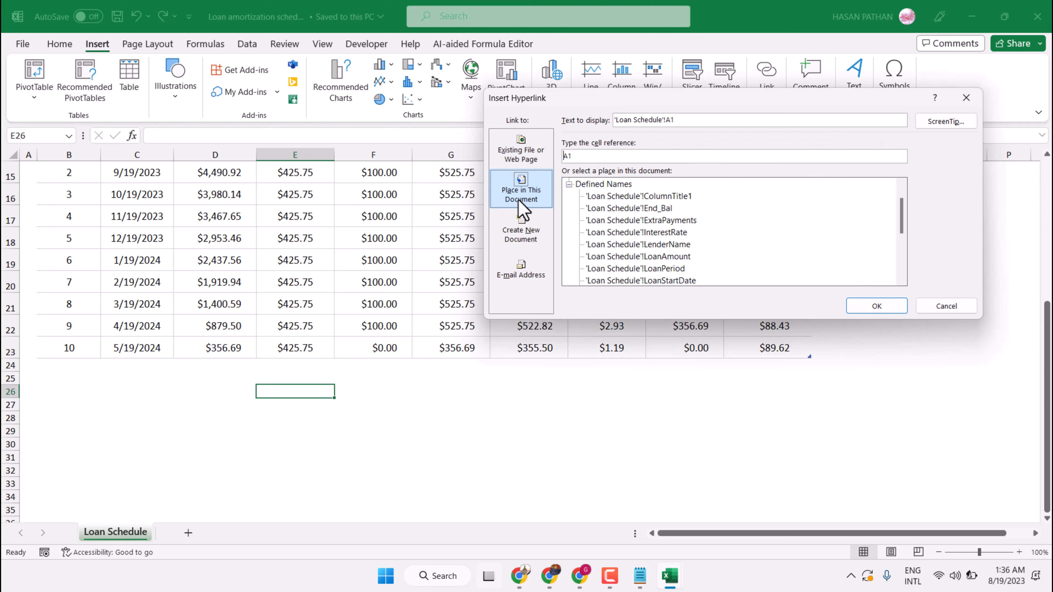
left_click(527, 232)
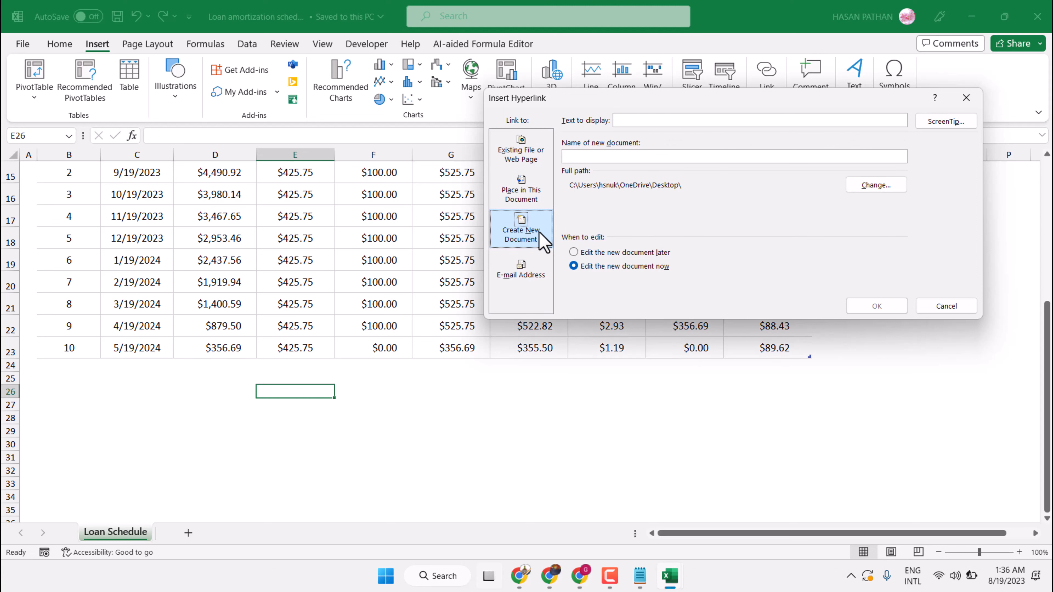
left_click(520, 275)
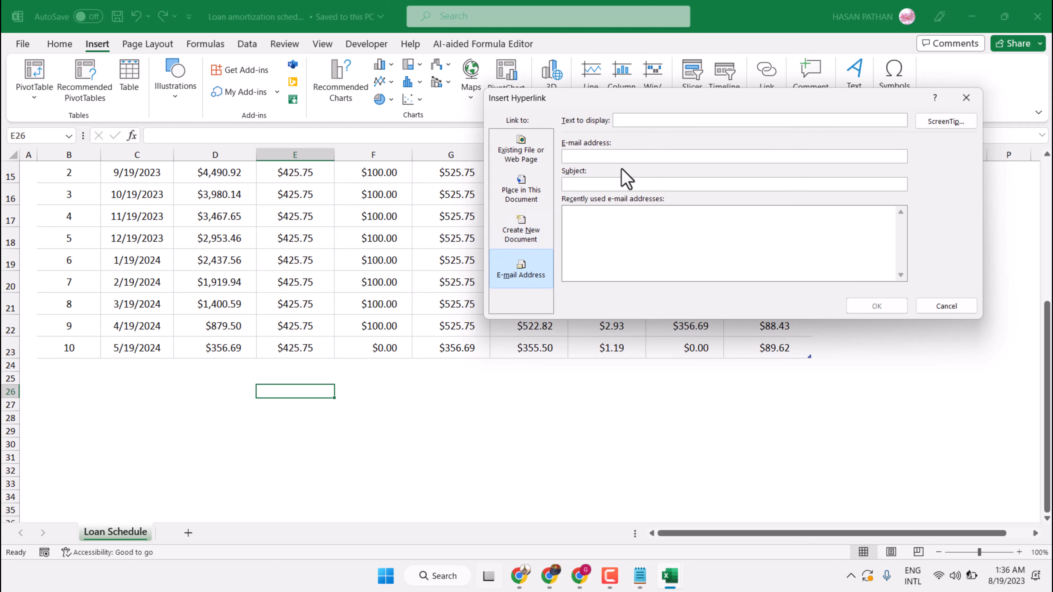
left_click(521, 160)
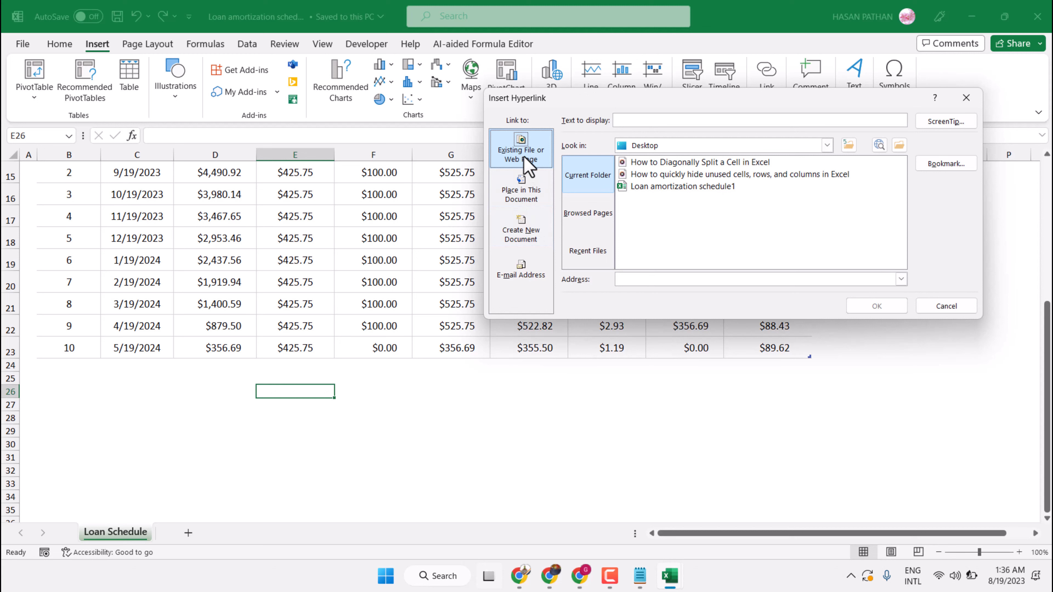
- Link E26 as 'Click here' to the How to Diagonally Split a Cell in Excel video file
left_click(644, 122)
type("Click her")
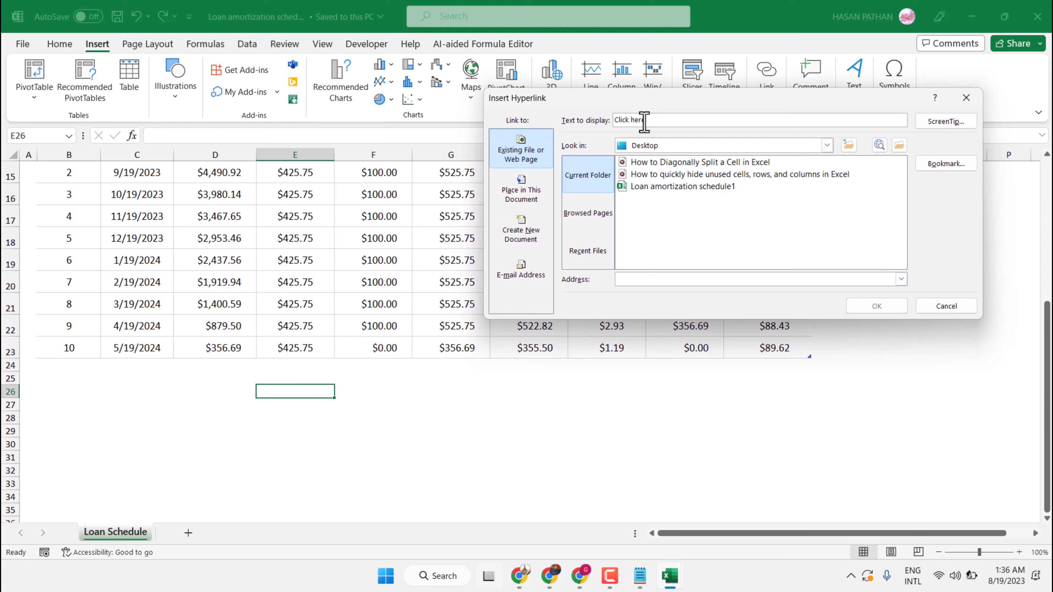
type("e")
left_click(661, 165)
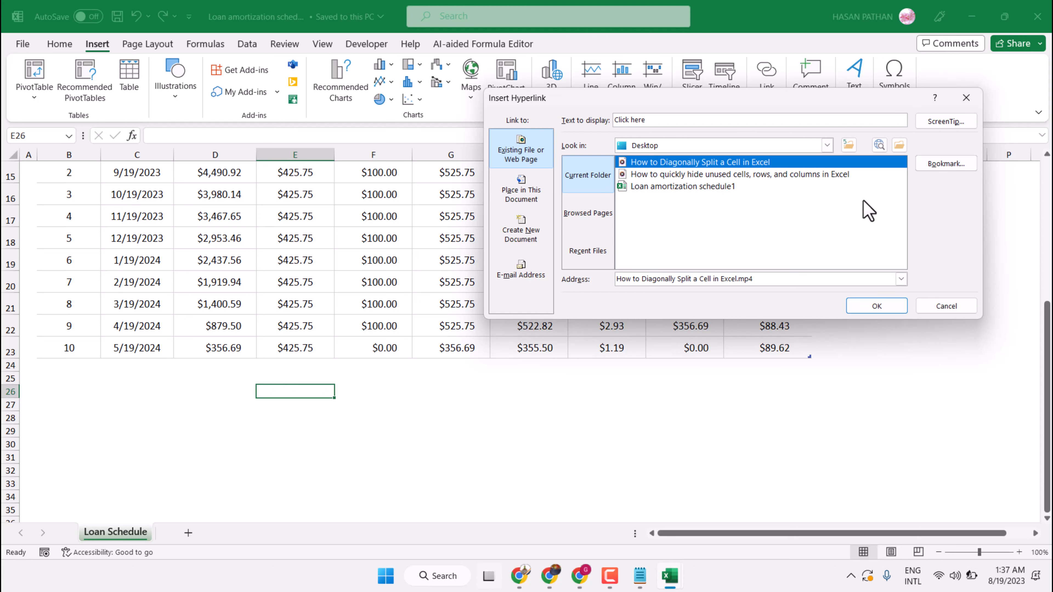
left_click(874, 309)
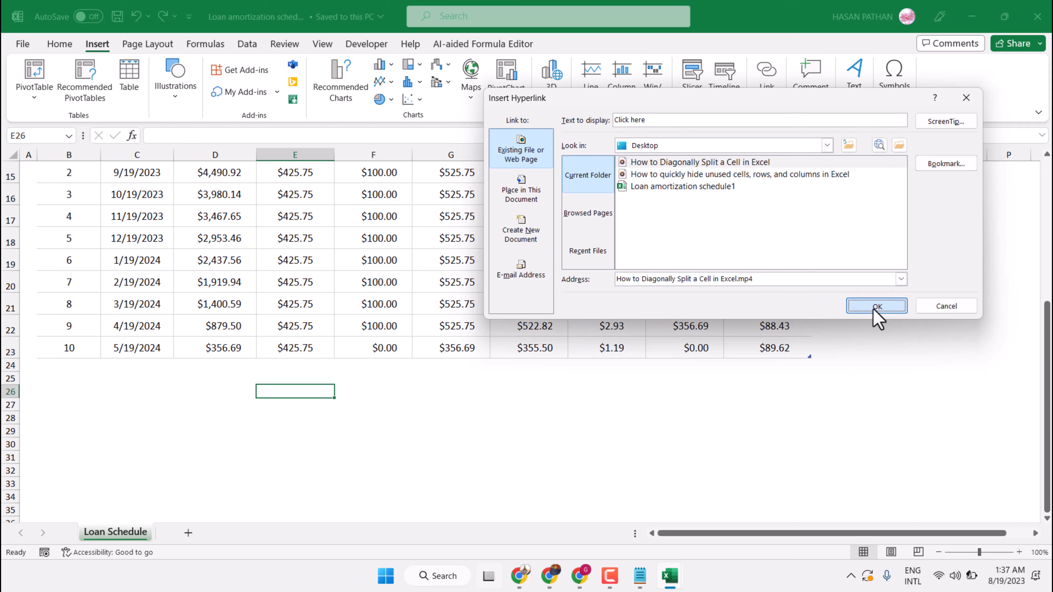
left_click(372, 392)
mouse_move(272, 398)
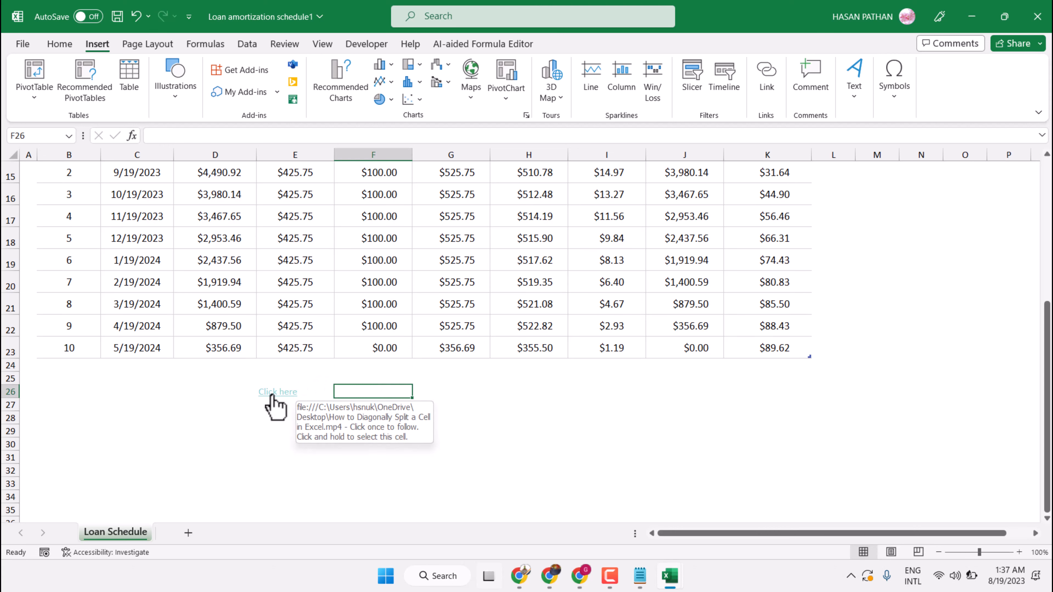
left_click(272, 397)
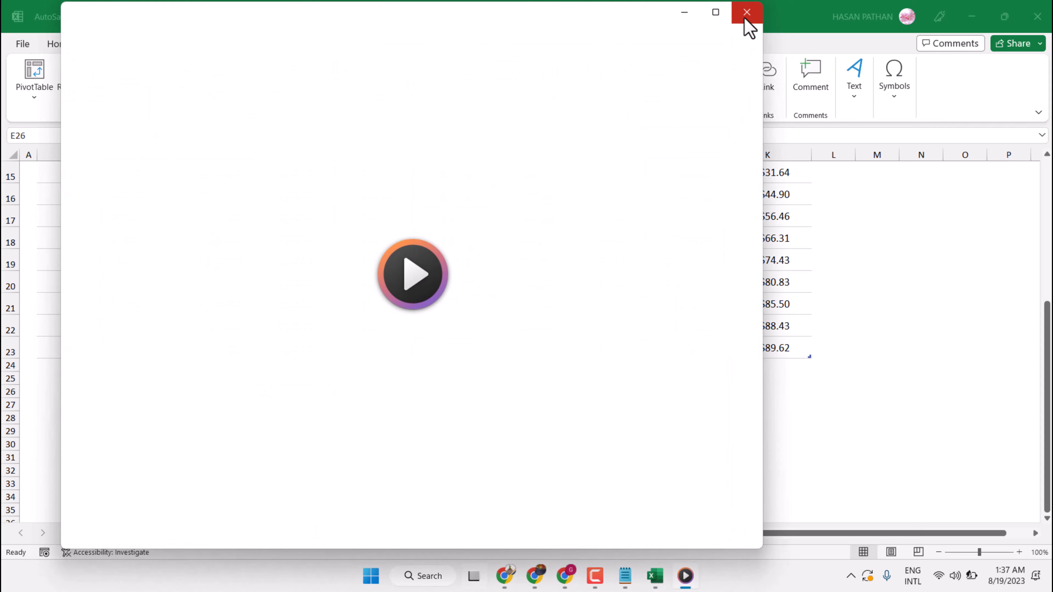
left_click(746, 20)
left_click(298, 425)
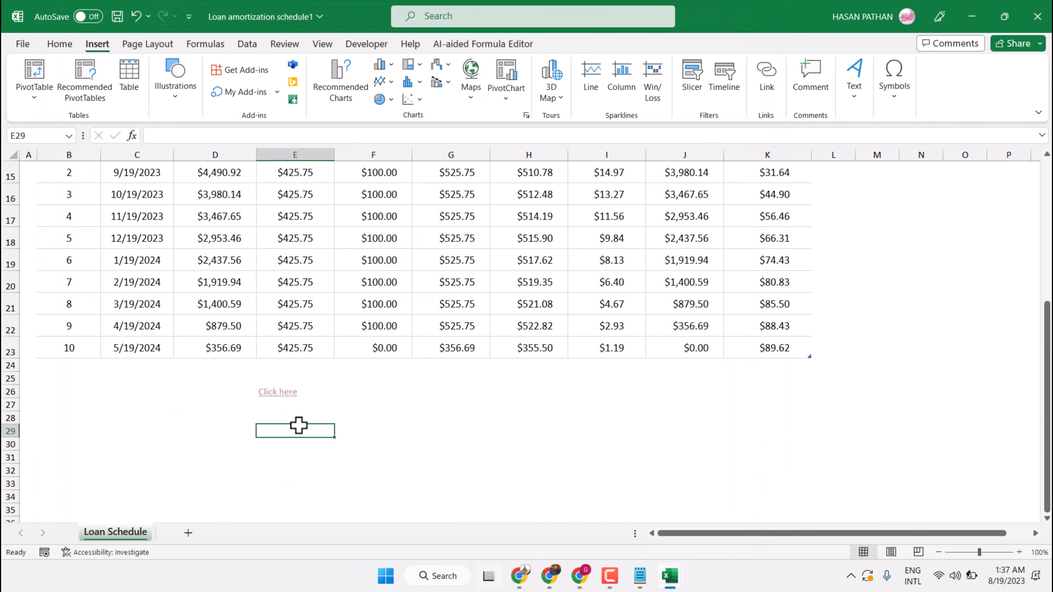
left_click(285, 409)
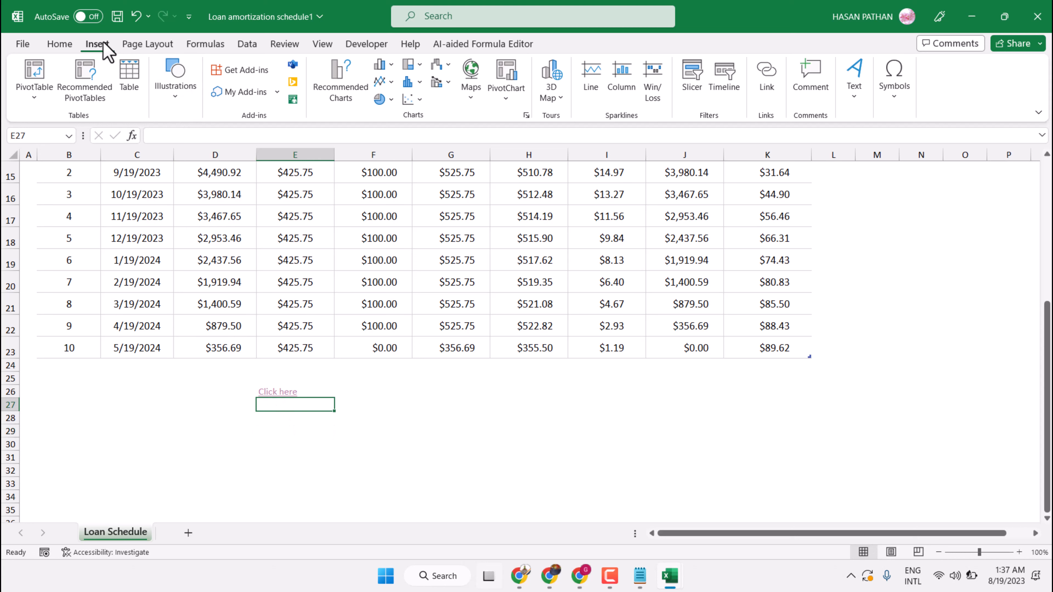
left_click(772, 74)
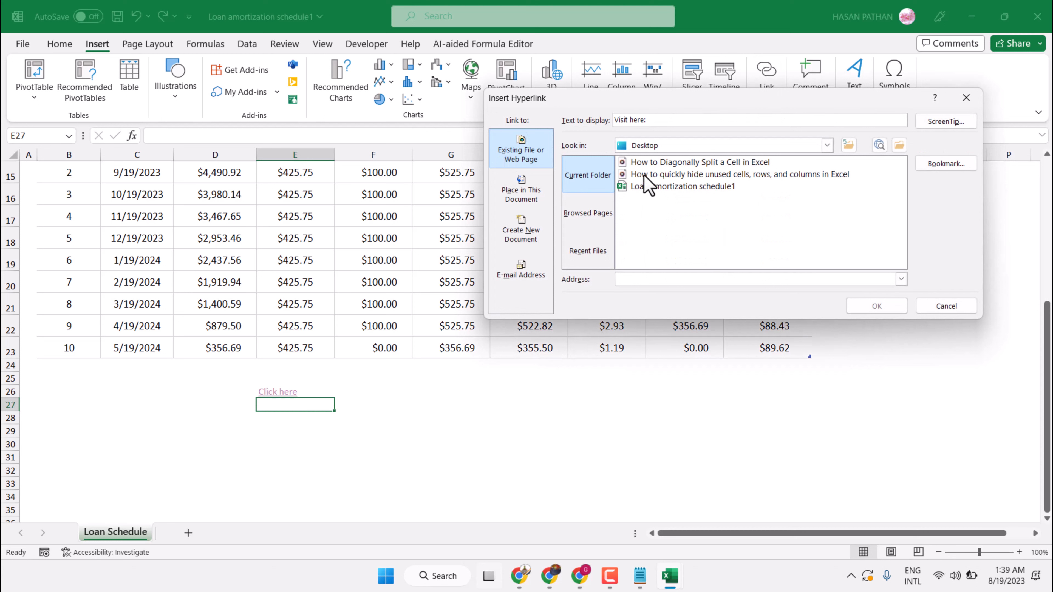
left_click(639, 283)
type("www")
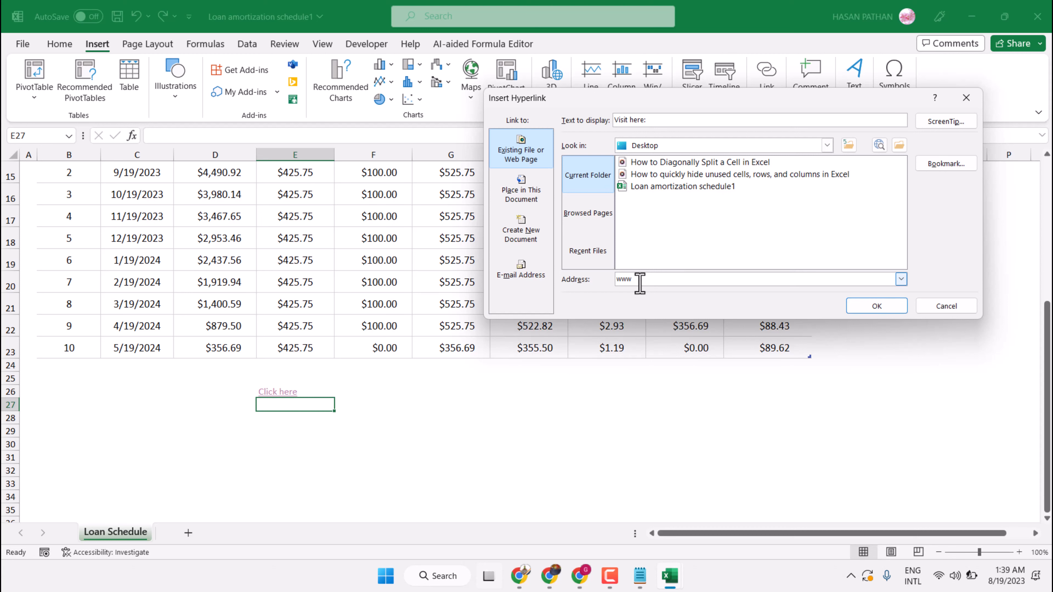
type(".")
type("gog")
type("gle.com")
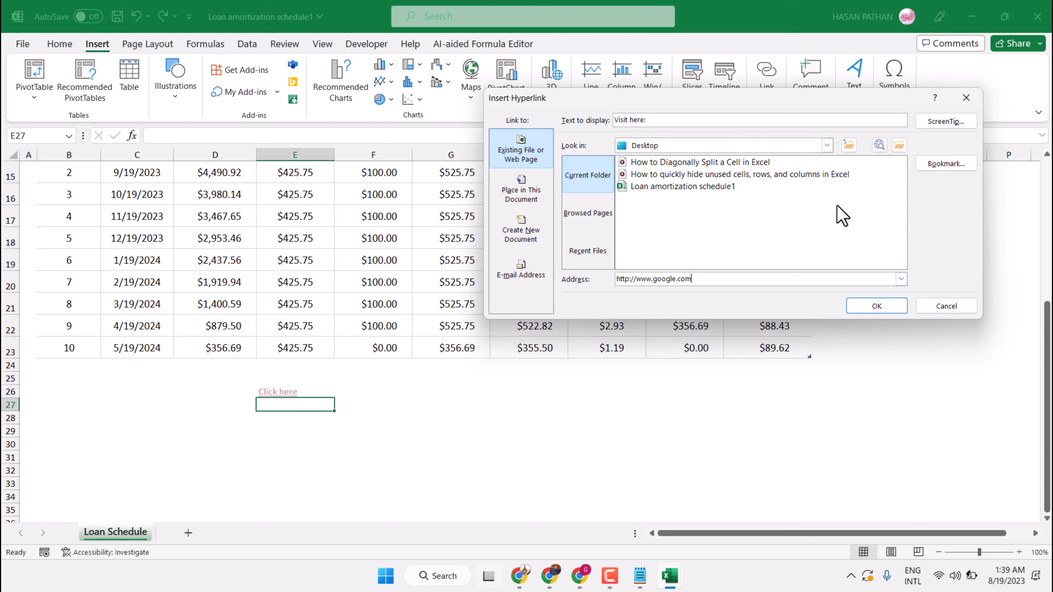
left_click(884, 310)
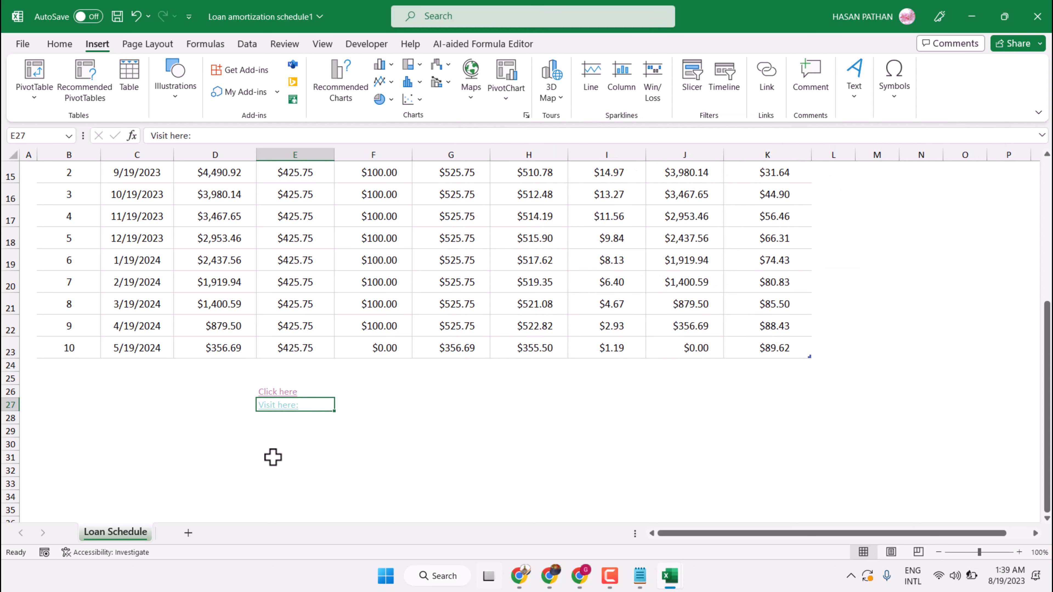
left_click(274, 456)
left_click(277, 410)
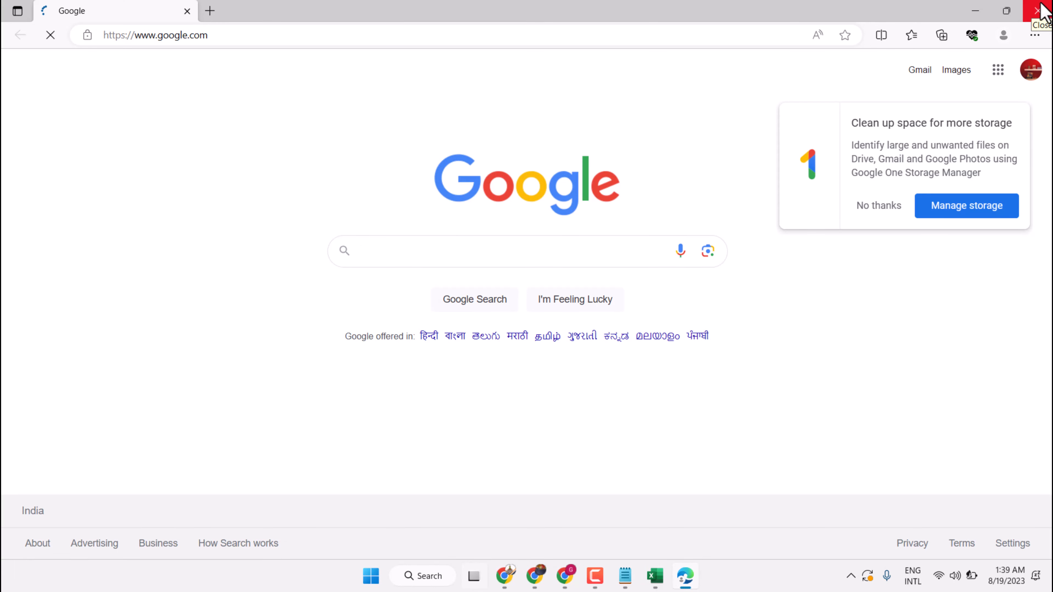
left_click(1045, 9)
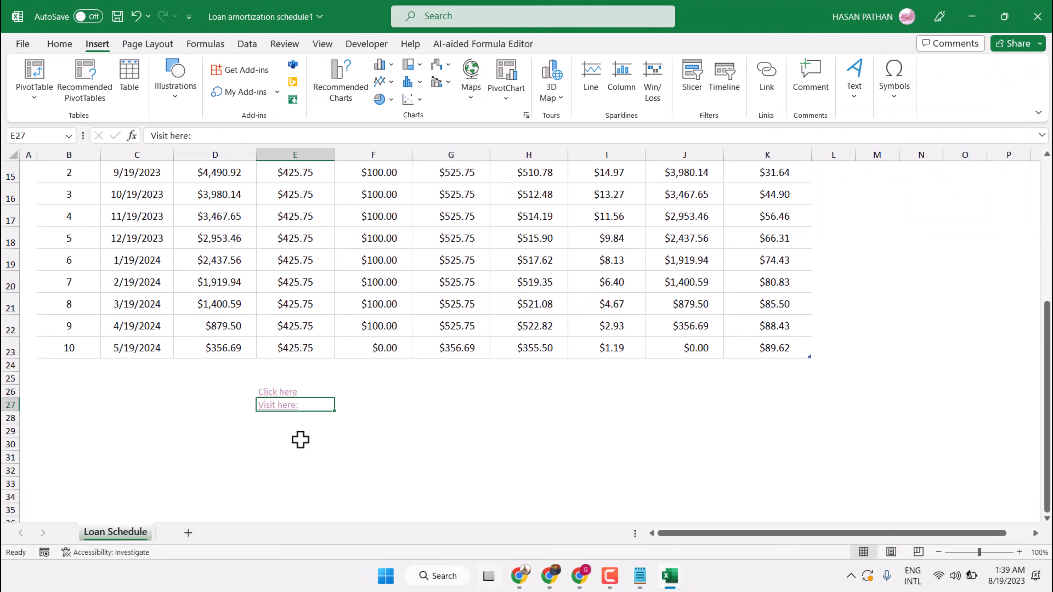
left_click(285, 430)
- Link E28 to 'Loan Schedule'!RowTitleRegion1..E9 and follow it to confirm the jump
left_click(273, 418)
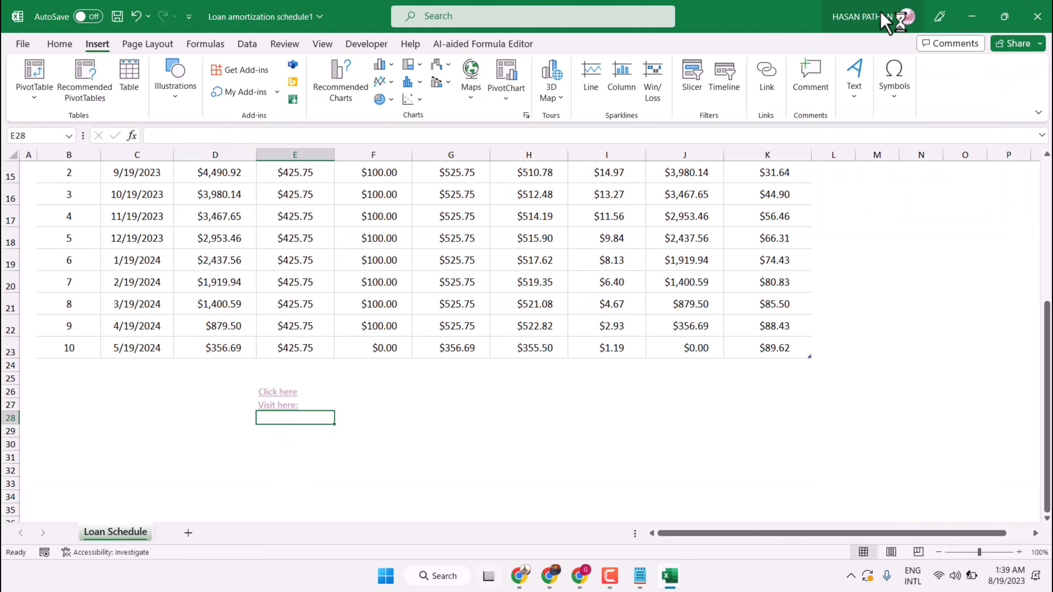
left_click(768, 88)
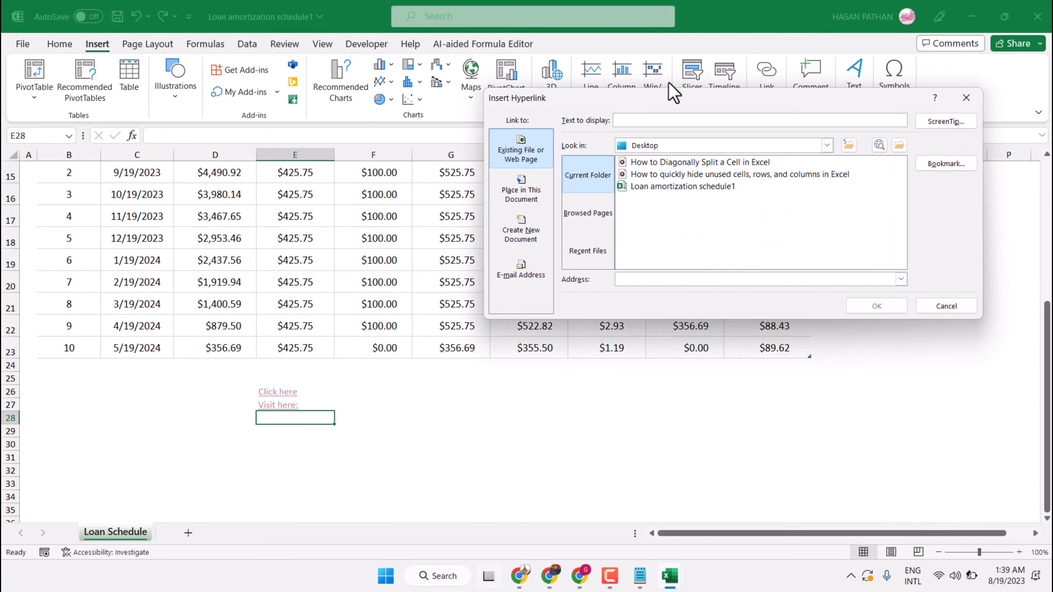
left_click(522, 195)
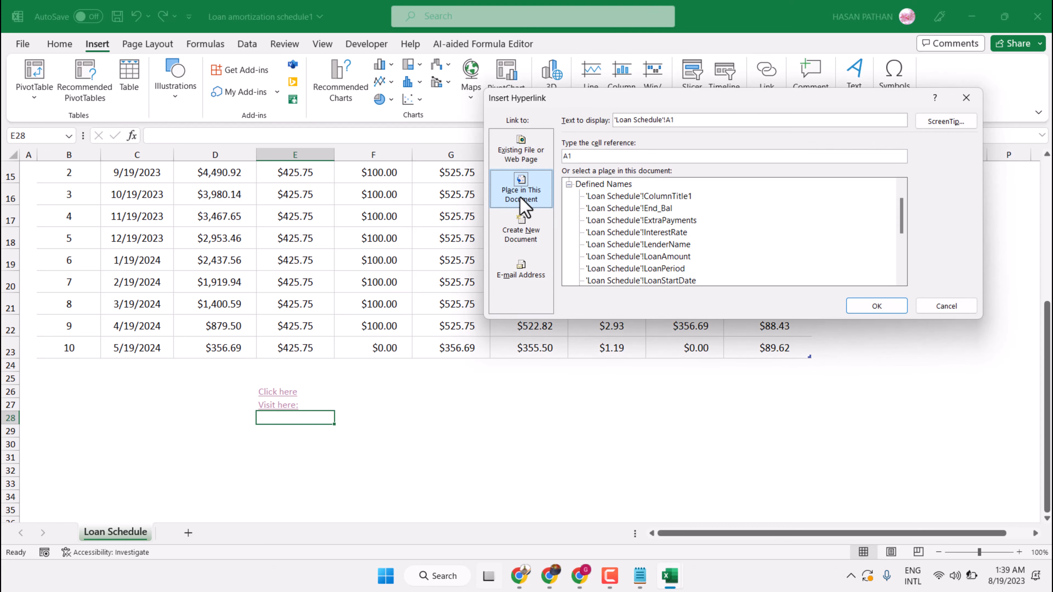
scroll(684, 214, "down", 2)
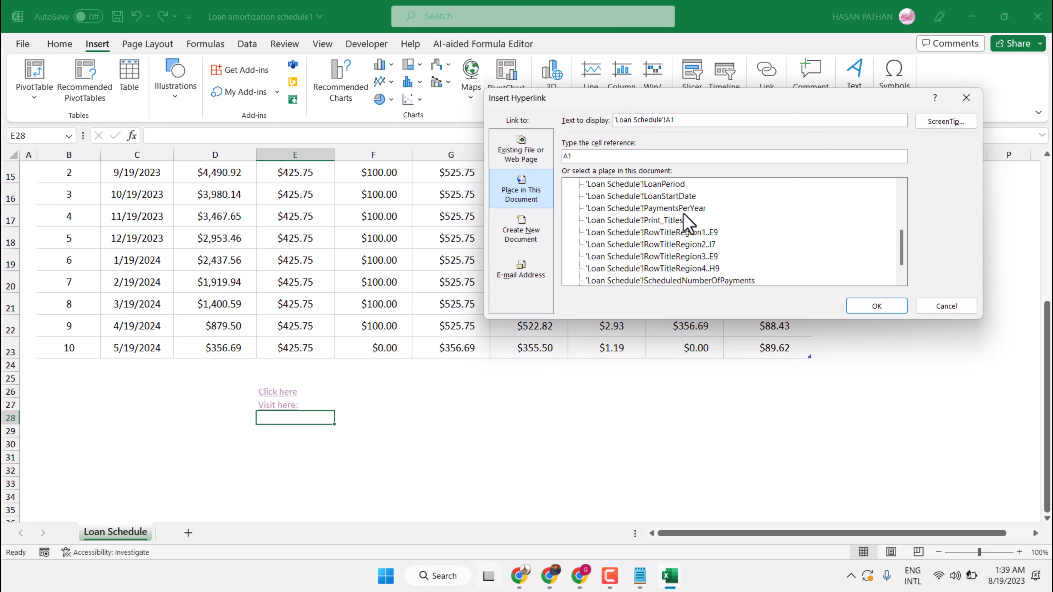
left_click(610, 233)
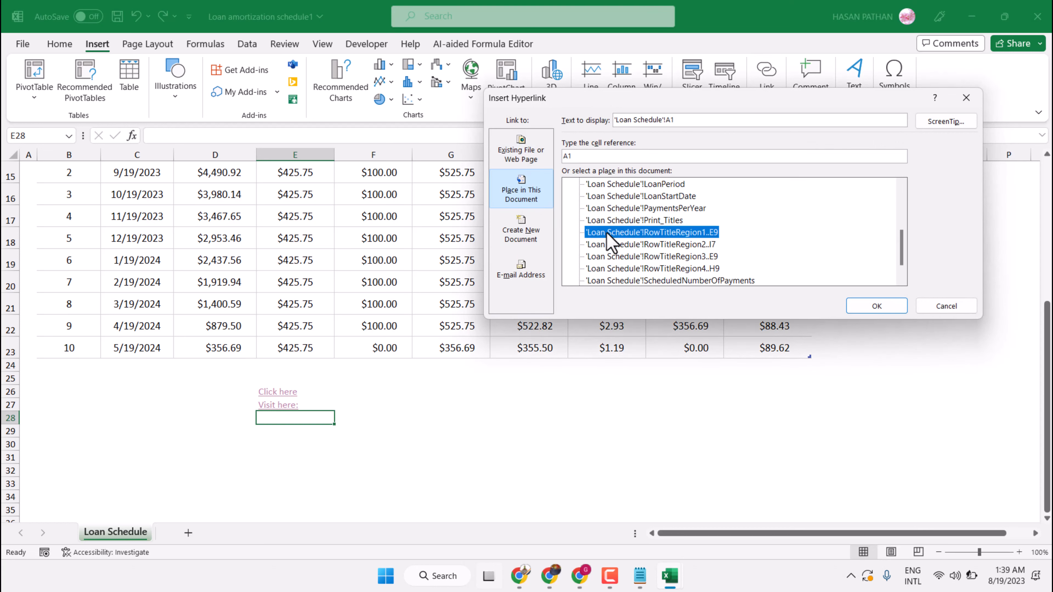
left_click(880, 309)
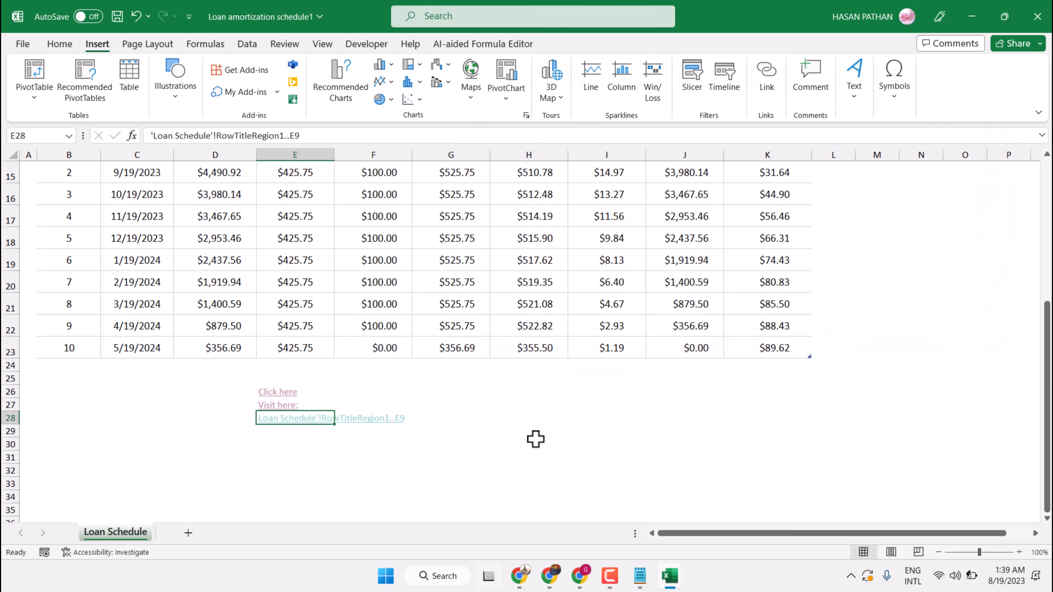
left_click(472, 448)
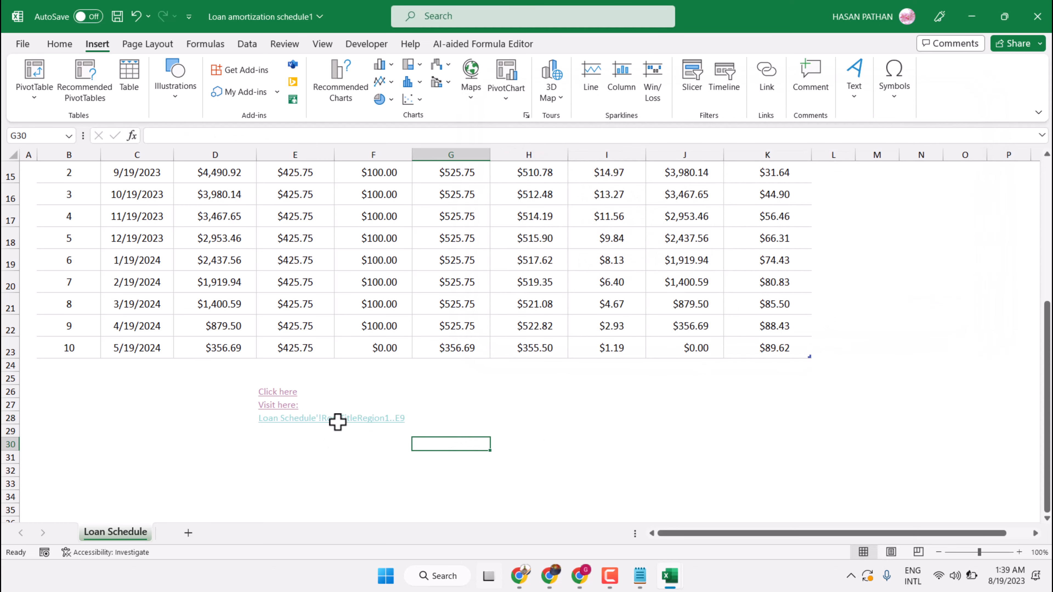
left_click(294, 423)
scroll(448, 218, "down", 5)
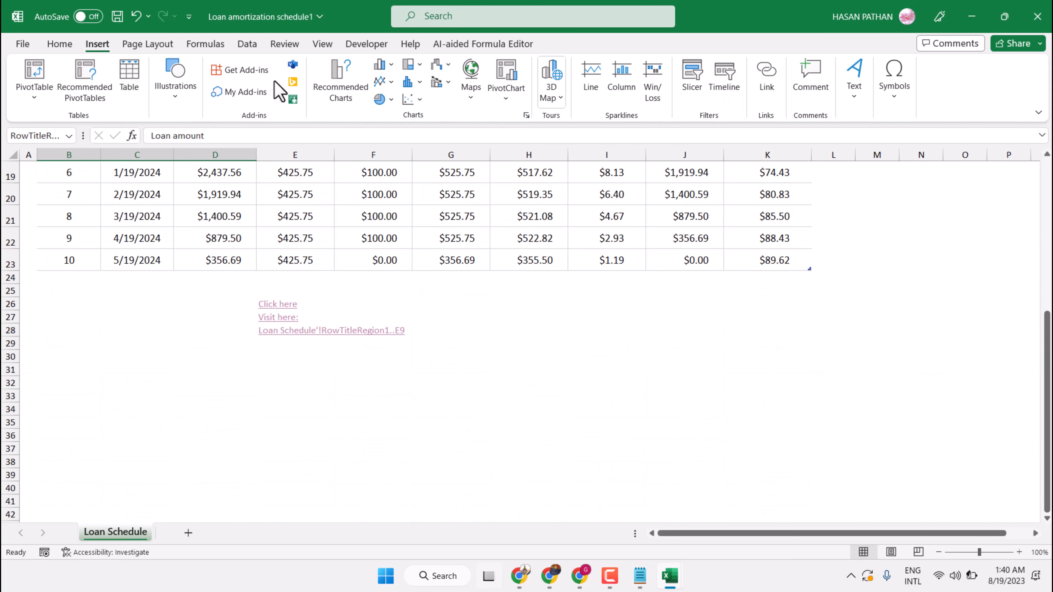
- Make B5's Loan amount label an e-mail link to the user's address with subject 'testing'
left_click(766, 84)
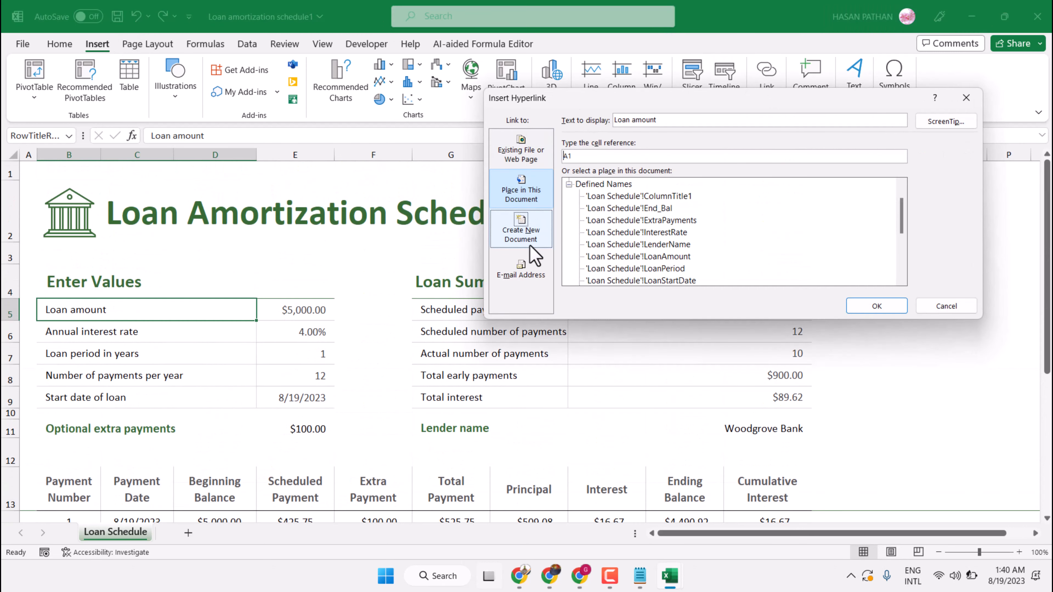
left_click(523, 232)
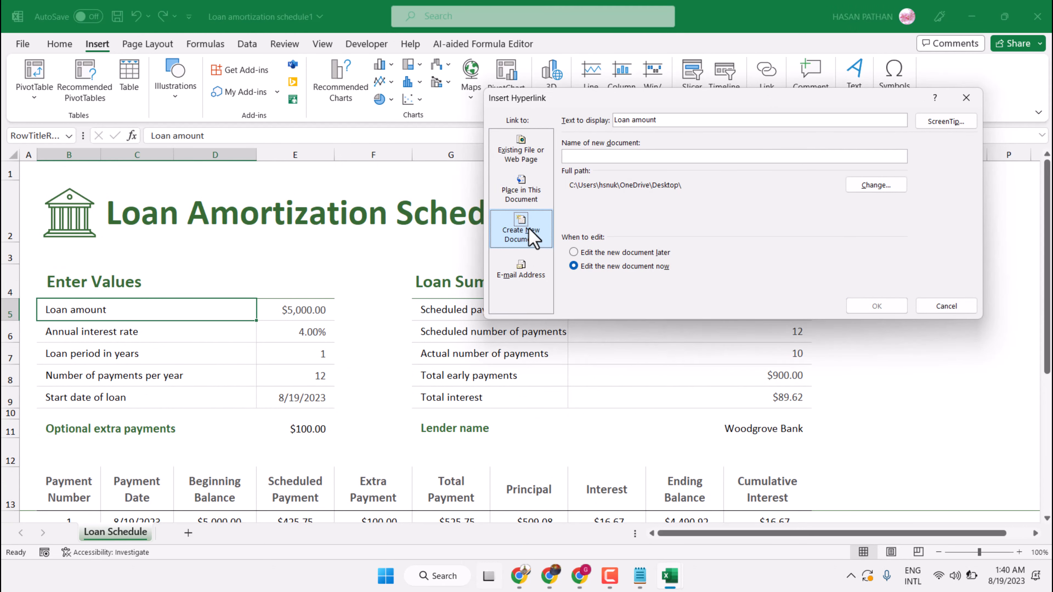
left_click(533, 217)
left_click(591, 158)
left_click(606, 253)
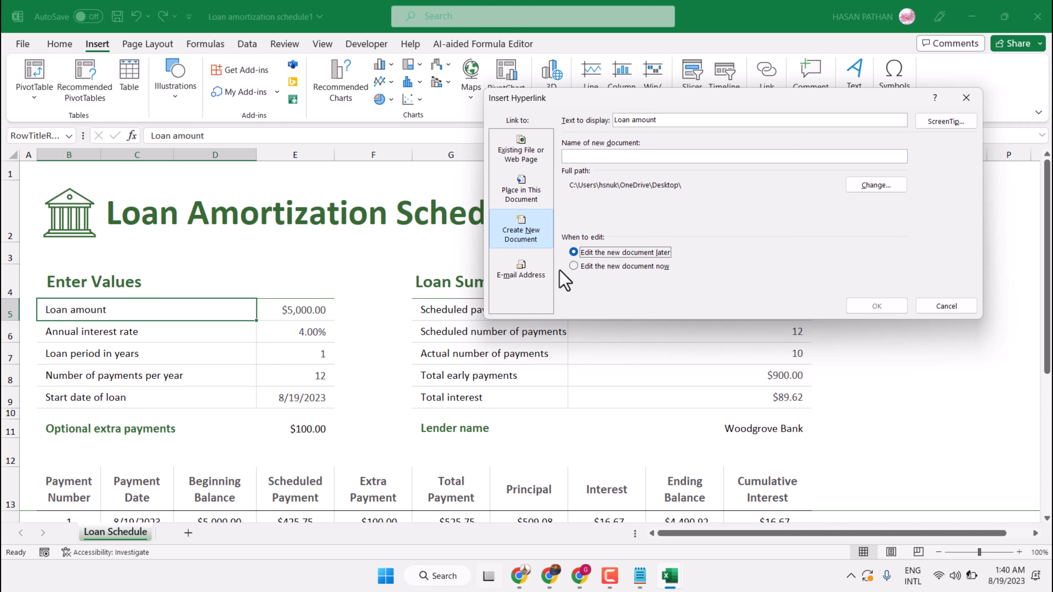
left_click(535, 272)
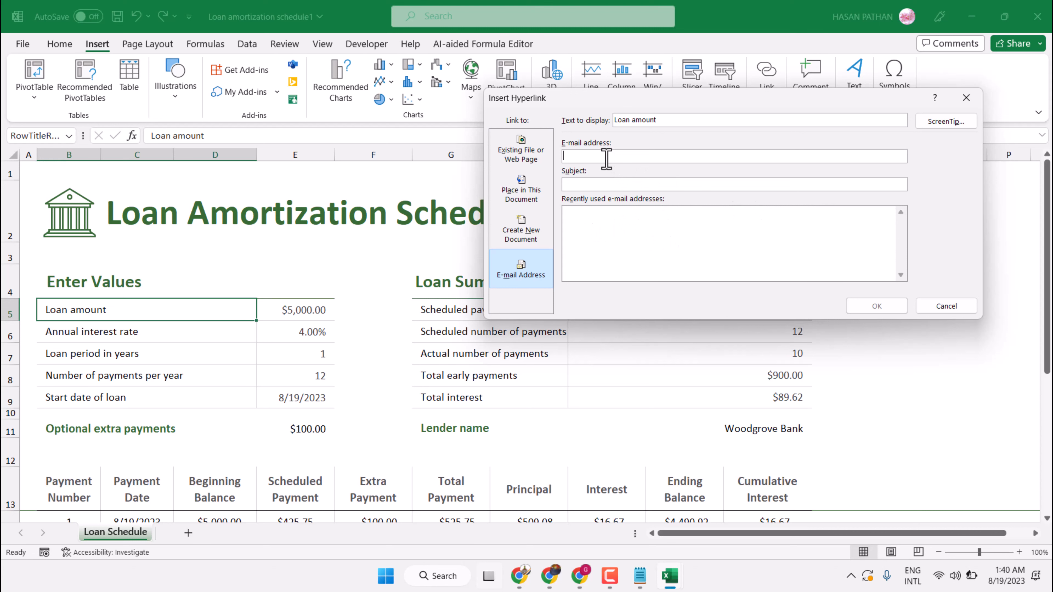
key("Tab")
type("testing")
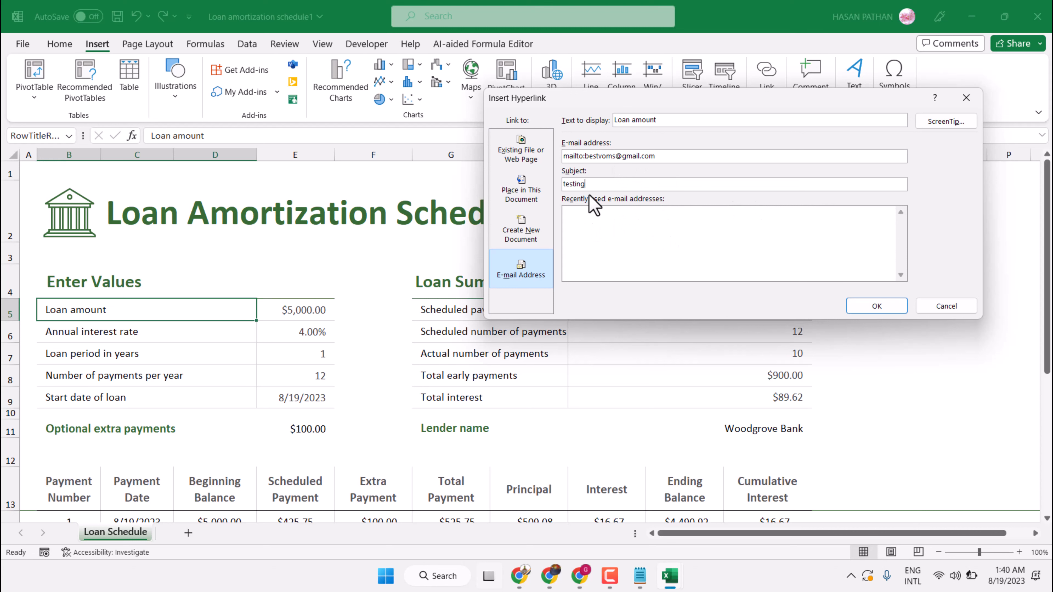
left_click(870, 310)
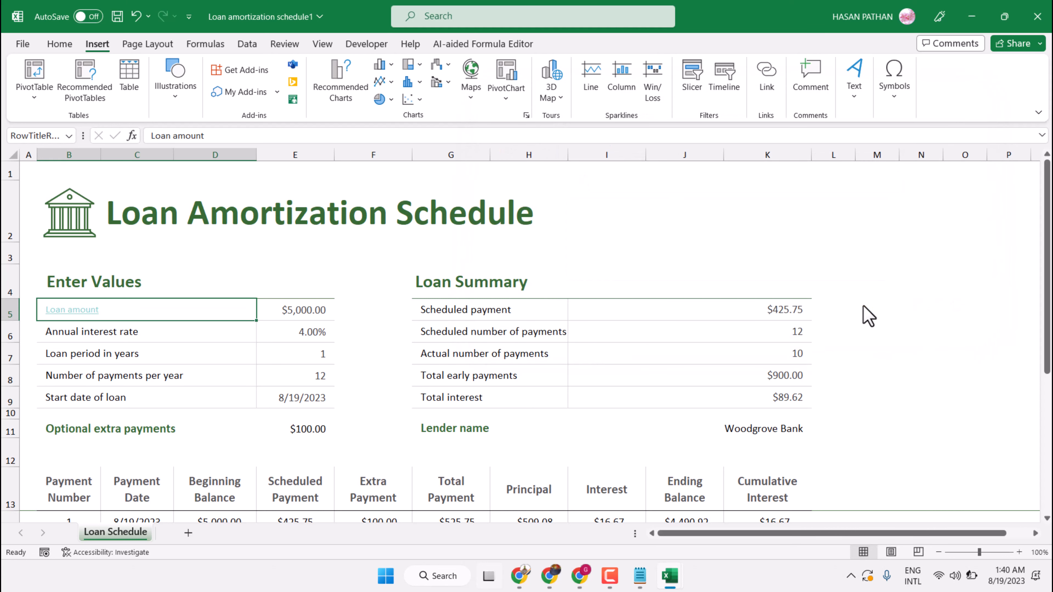
- Add a 'mail here' e-mail link in E29 with subject 'testing'
scroll(378, 349, "down", 9)
scroll(378, 350, "up", 5)
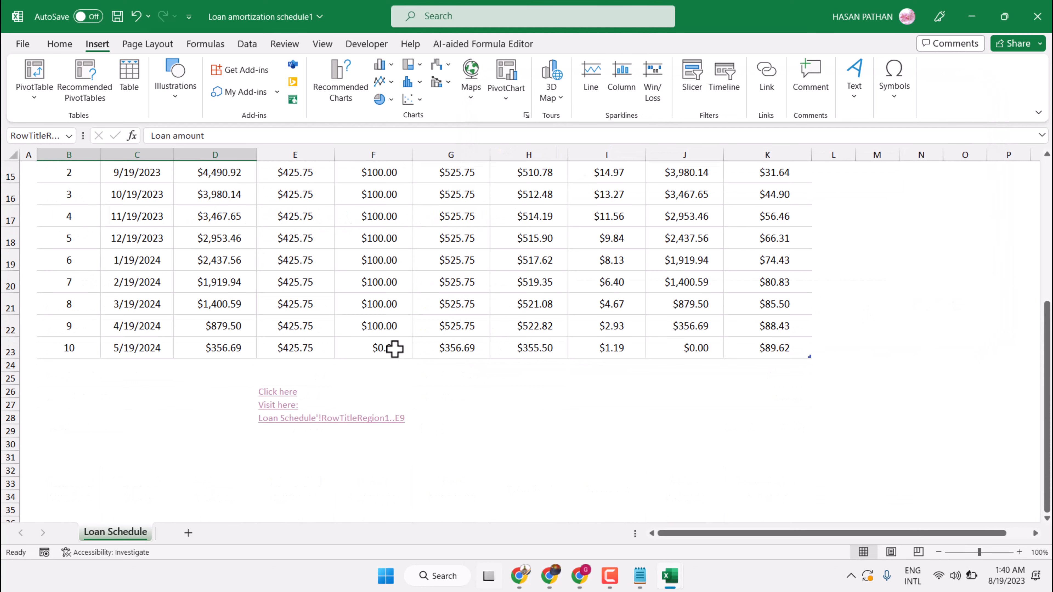
left_click(302, 431)
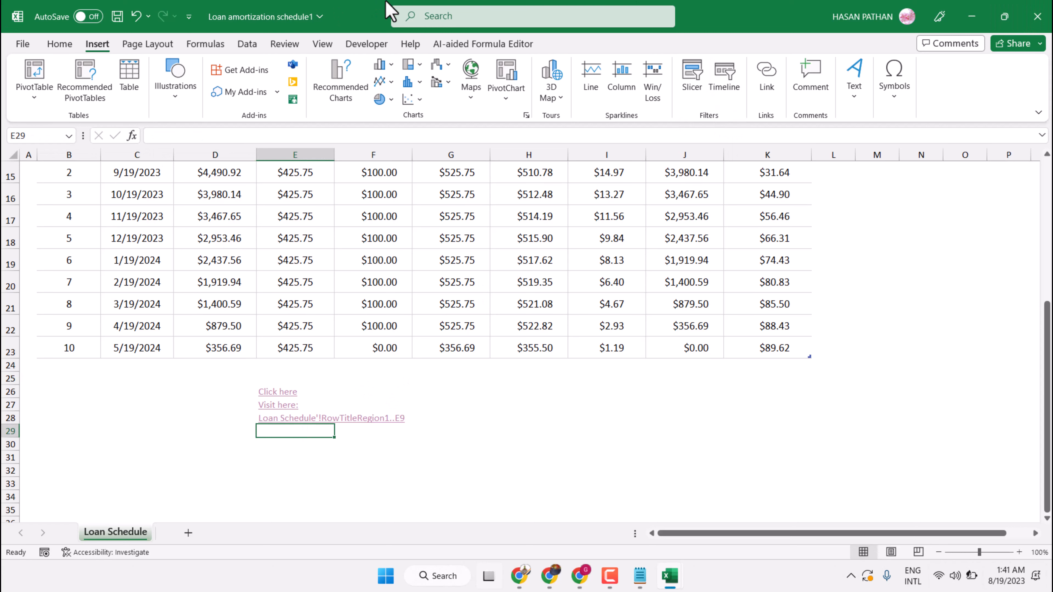
left_click(766, 75)
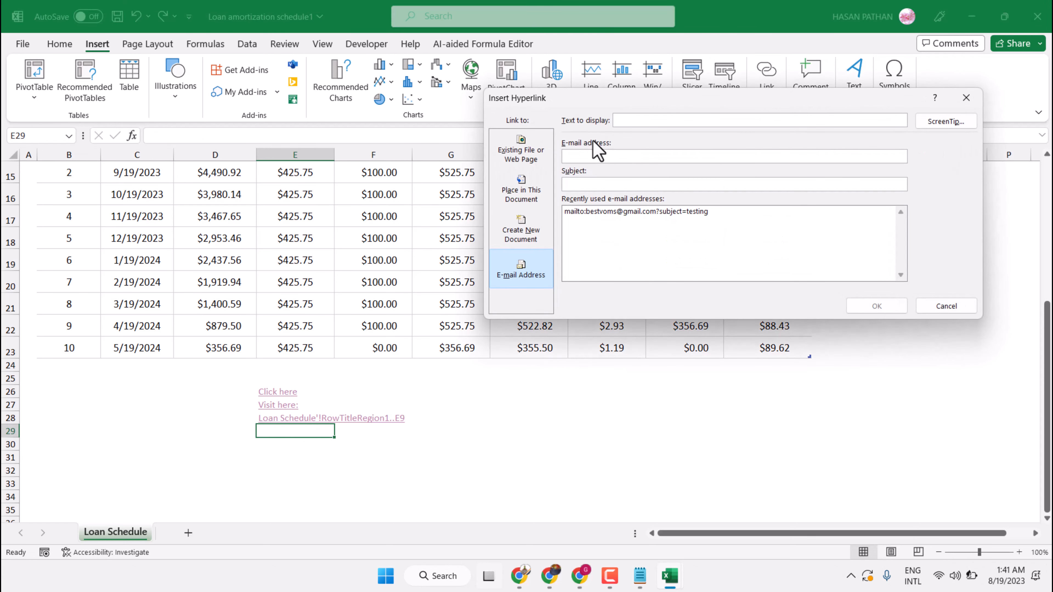
left_click(637, 120)
type("m")
type("ail here")
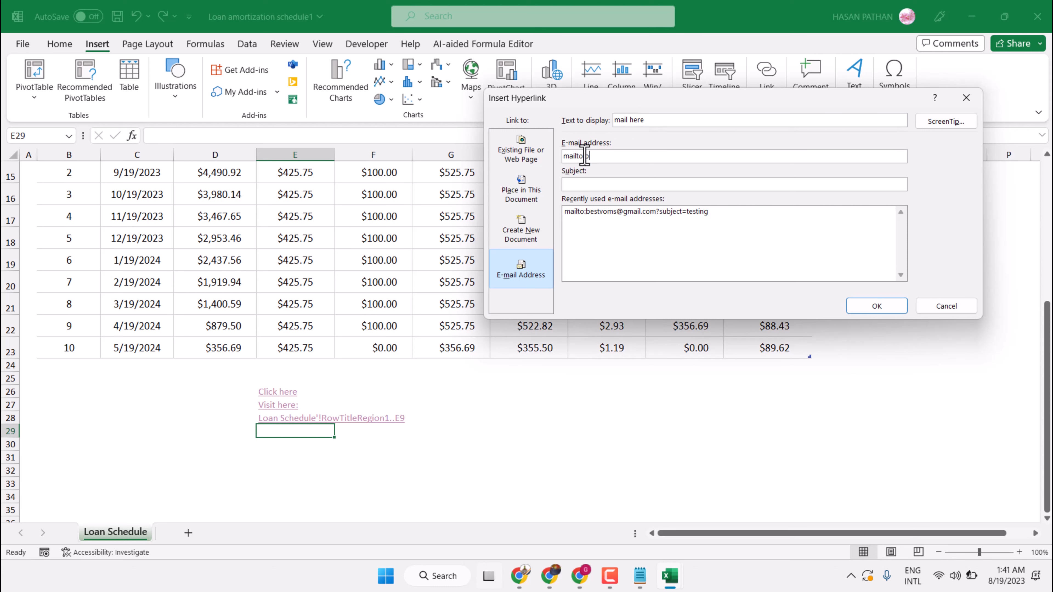
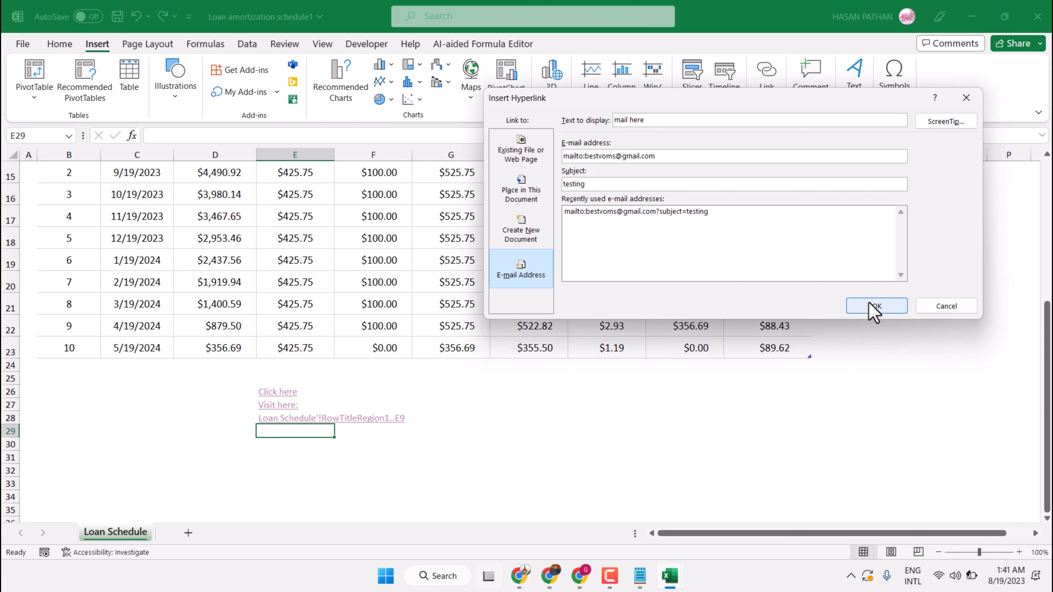
left_click(621, 213)
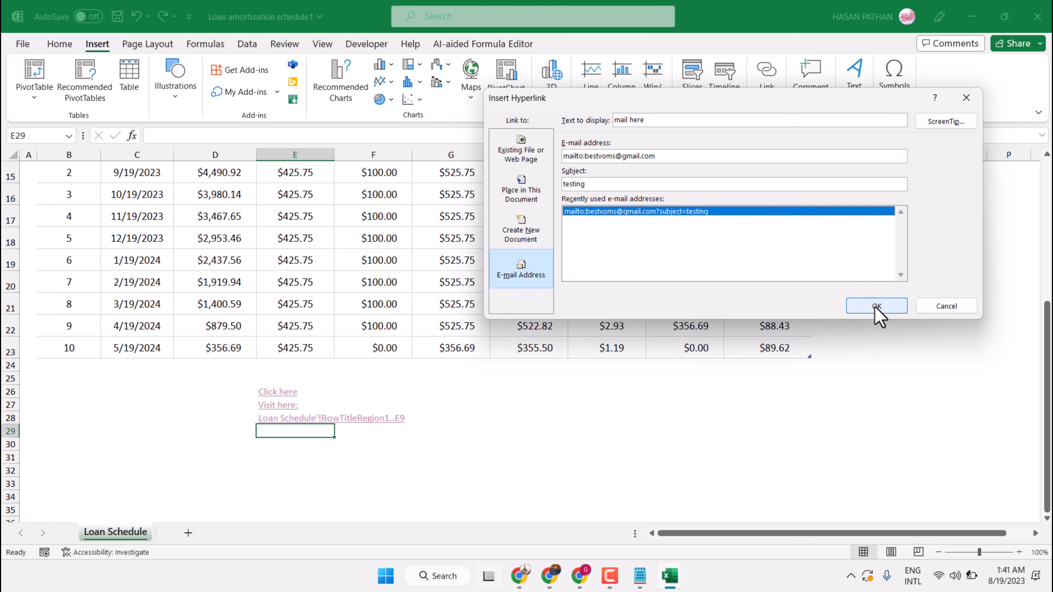
left_click(878, 316)
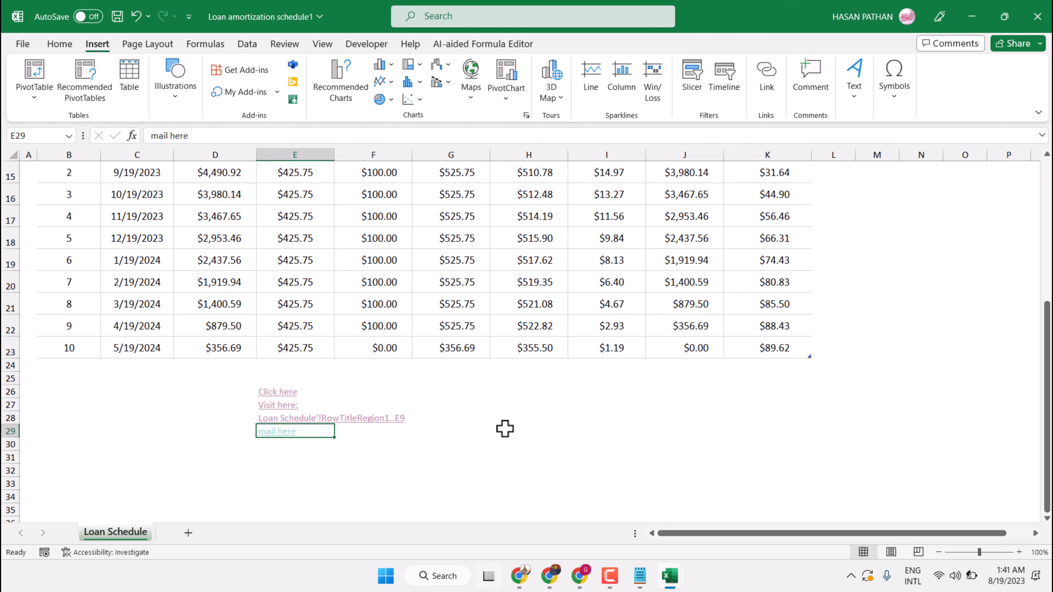
- Select the new E29 link and bring up the Notepad notes on hyperlinks
left_click(399, 457)
left_click(277, 432)
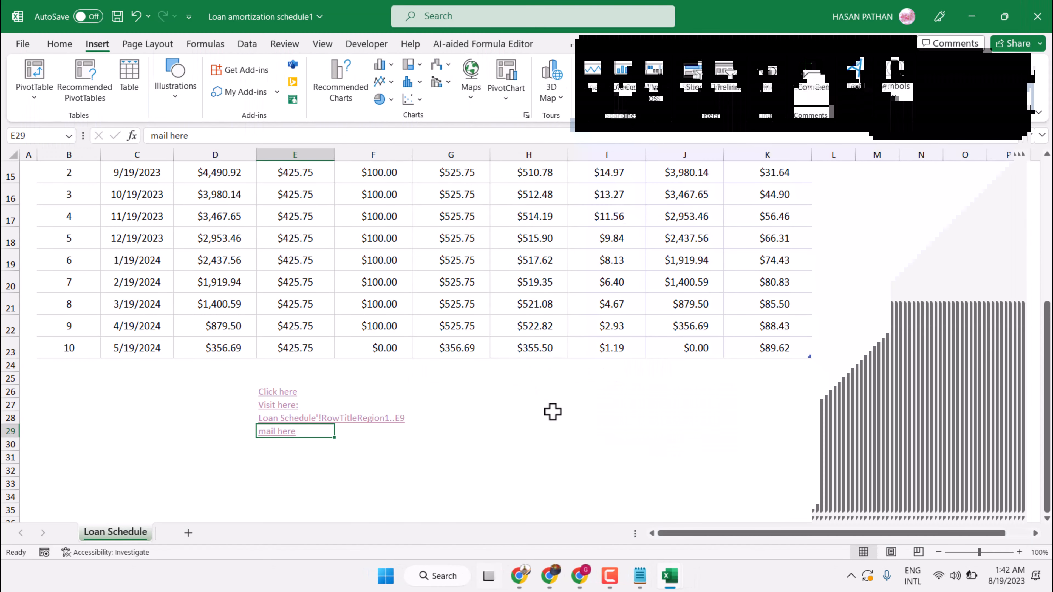
left_click(639, 577)
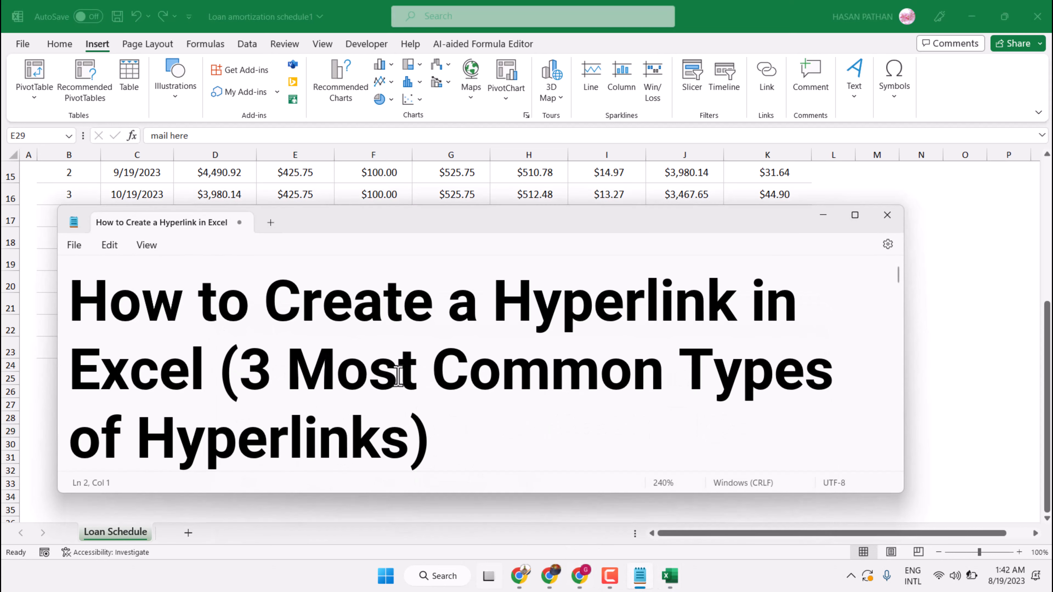